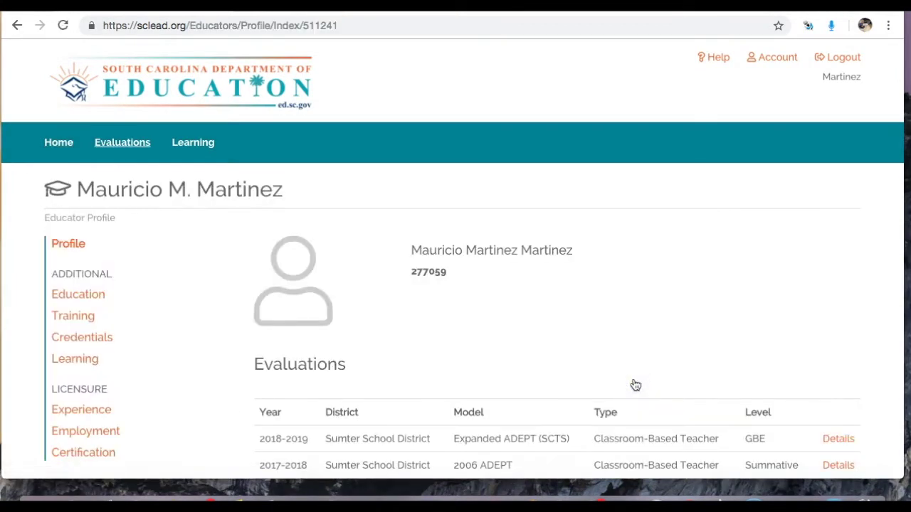
Step: Open the details of the 2018-2019 evaluation and go to its Student Growth & Professional Goals page
scroll(636, 385, down, 3)
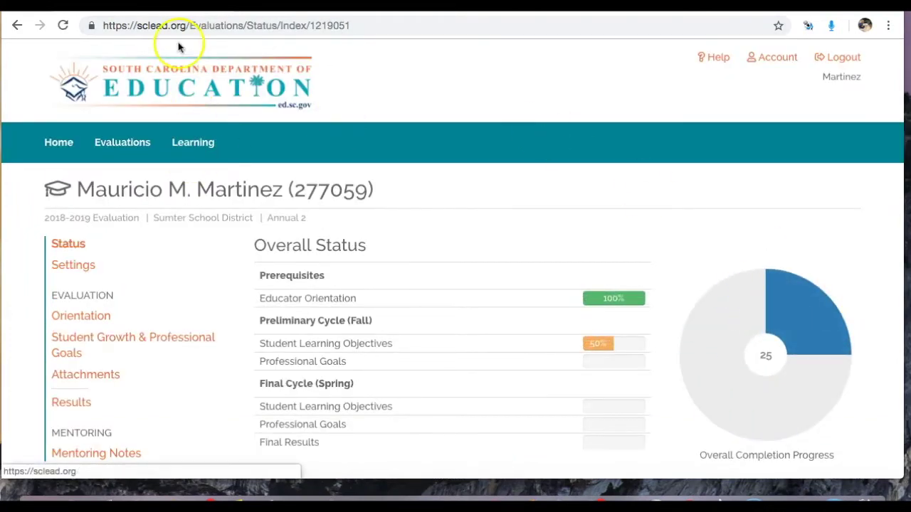
mouse_move(16, 57)
mouse_down()
mouse_move(305, 90)
mouse_move(728, 177)
mouse_move(839, 355)
mouse_move(877, 469)
mouse_up()
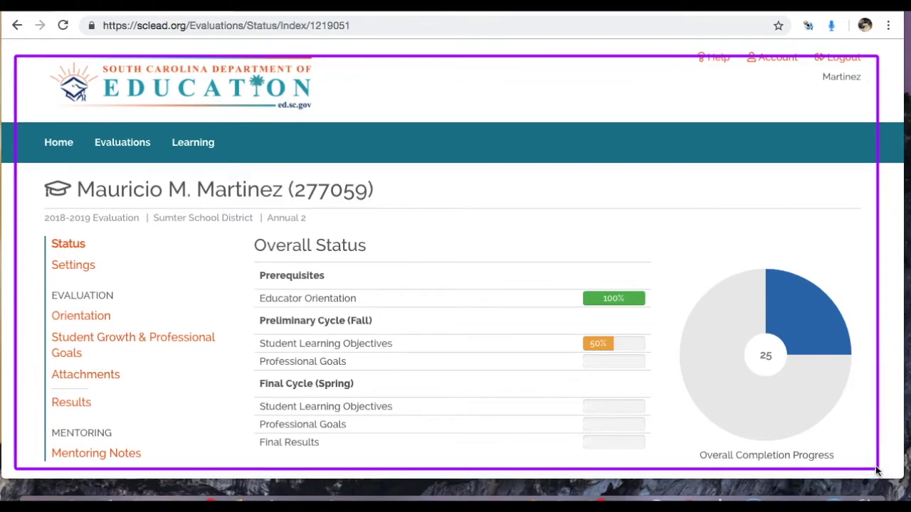
drag(192, 439, 123, 349)
key(Escape)
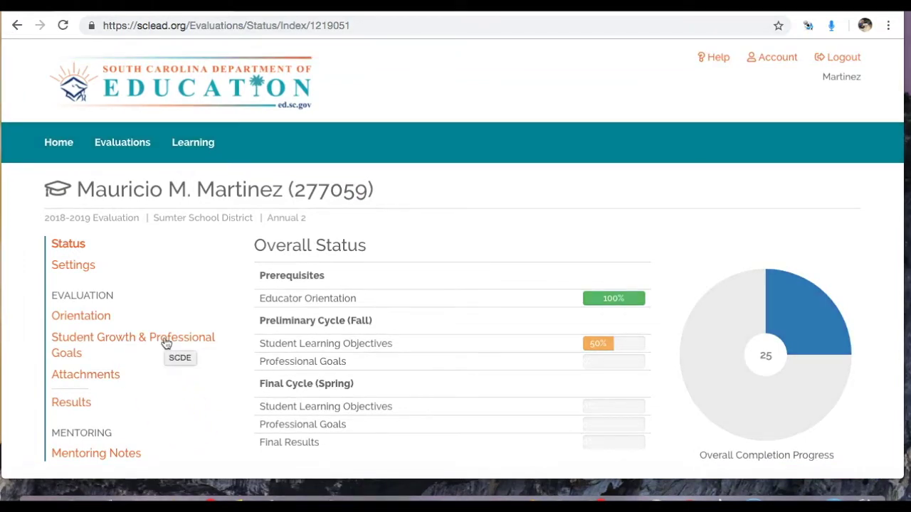
click(166, 343)
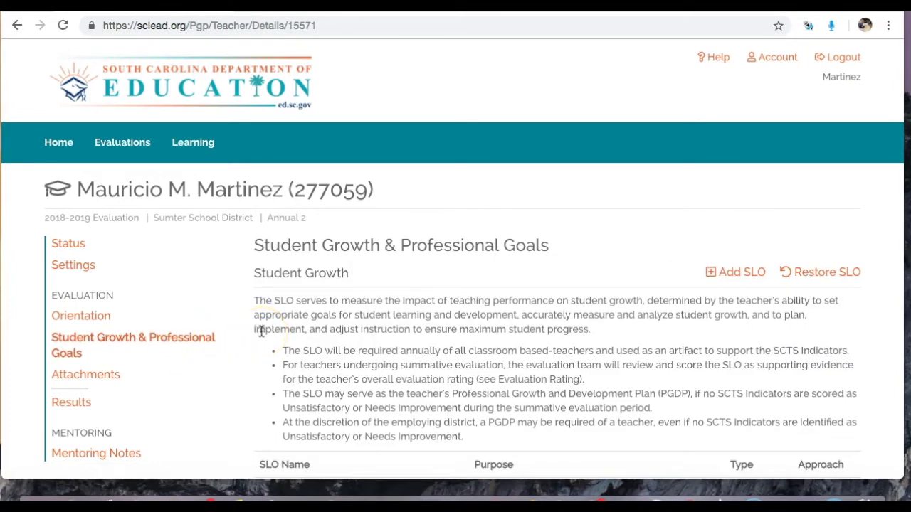
Step: Start adding a new SLO in the Student Growth section
drag(156, 244, 249, 249)
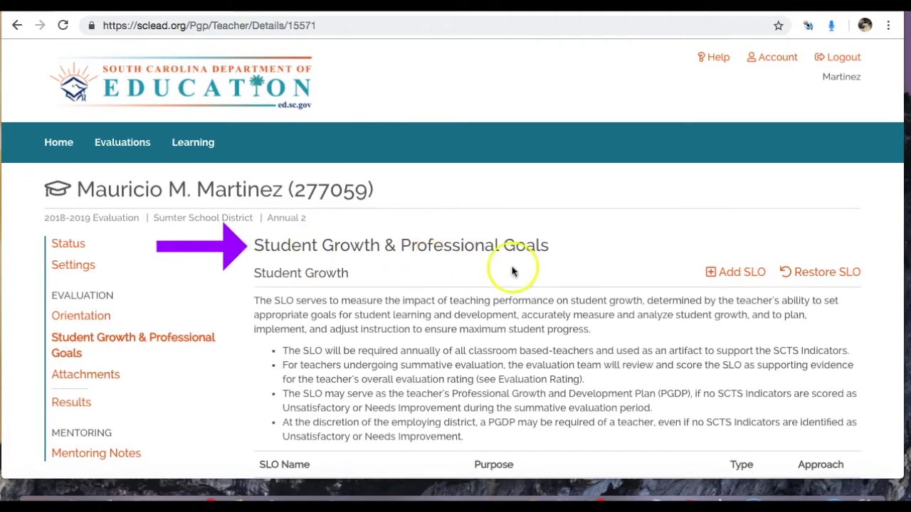
drag(586, 275, 699, 275)
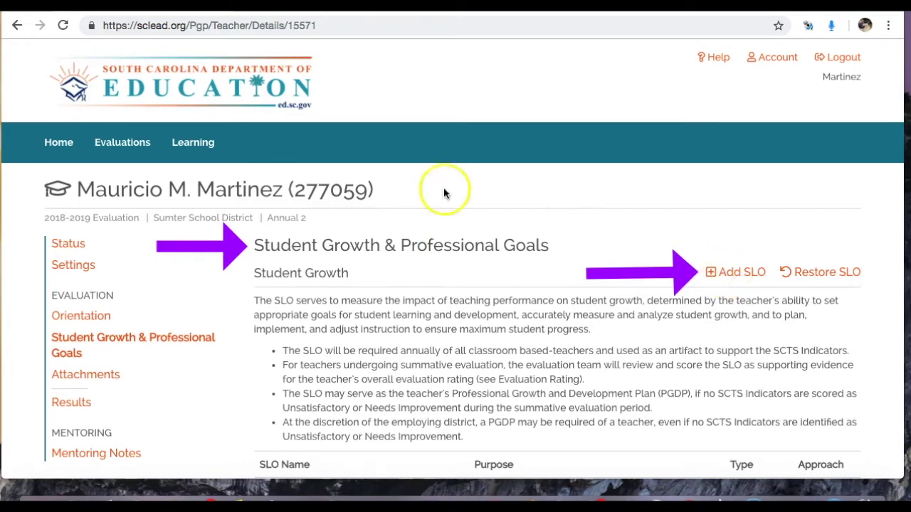
scroll(710, 242, down, 1)
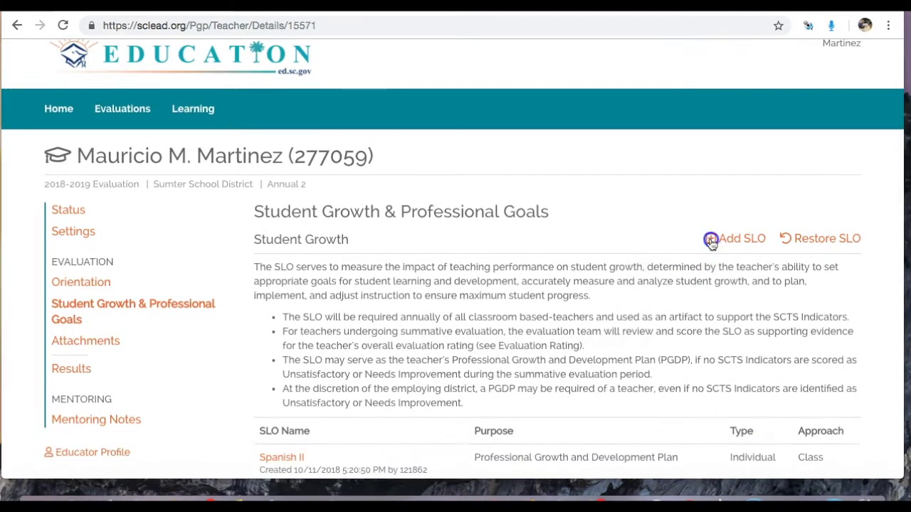
click(711, 240)
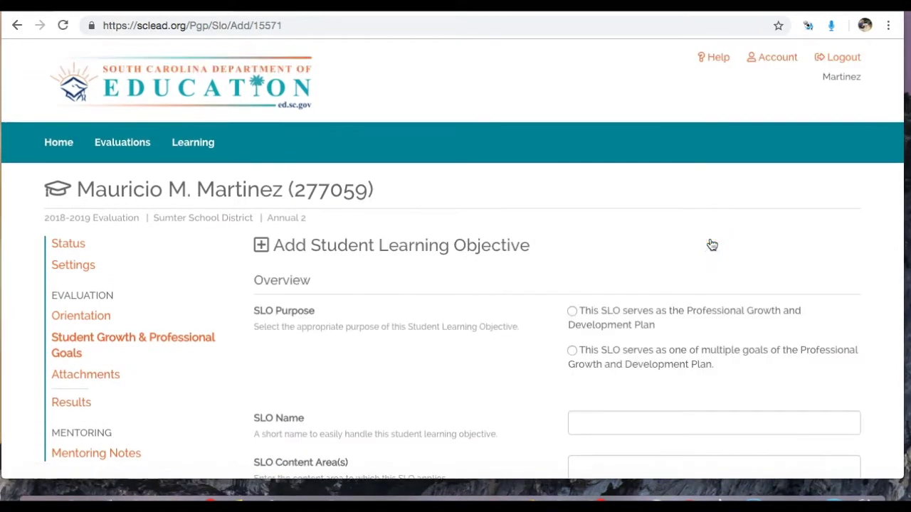
Step: Review the Overview fields of the new student learning objective: SLO Purpose, SLO Name, Content Area(s) and Grade Level(s)
scroll(327, 328, down, 3)
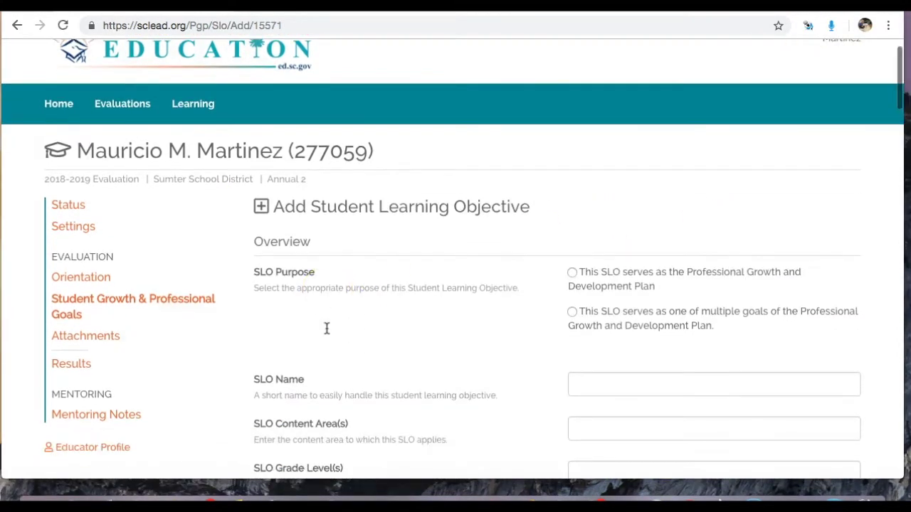
click(235, 112)
drag(235, 112, 541, 147)
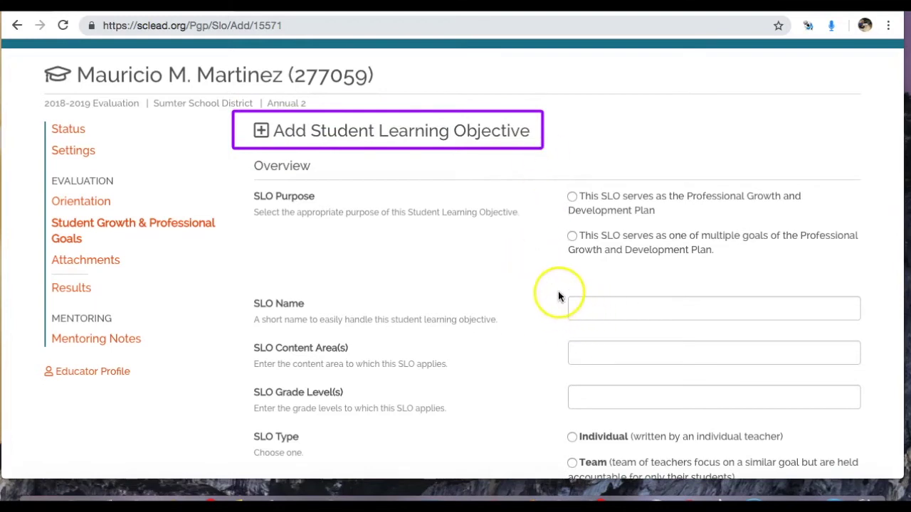
mouse_move(558, 284)
mouse_down()
mouse_move(789, 305)
mouse_move(870, 327)
mouse_up()
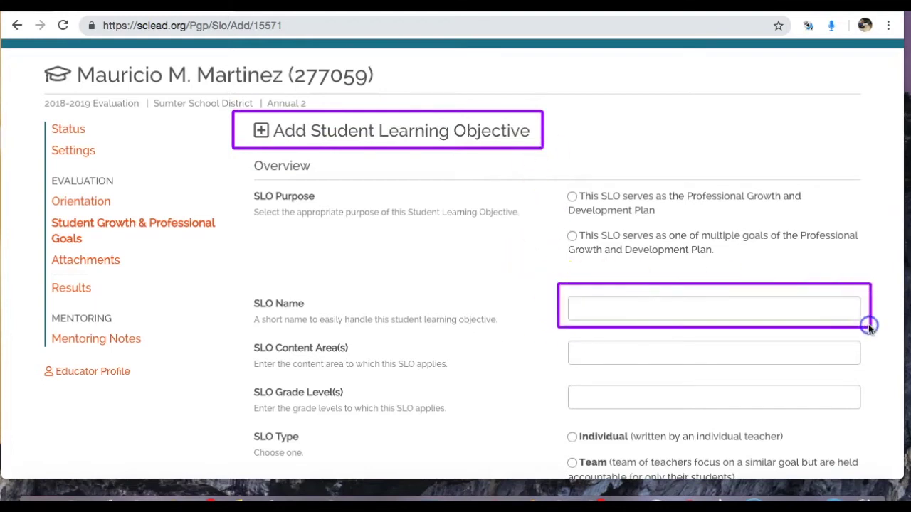
click(551, 335)
mouse_move(551, 336)
mouse_down()
mouse_move(861, 335)
mouse_move(880, 375)
mouse_up()
mouse_move(555, 380)
mouse_down()
mouse_move(887, 399)
mouse_move(884, 420)
mouse_up()
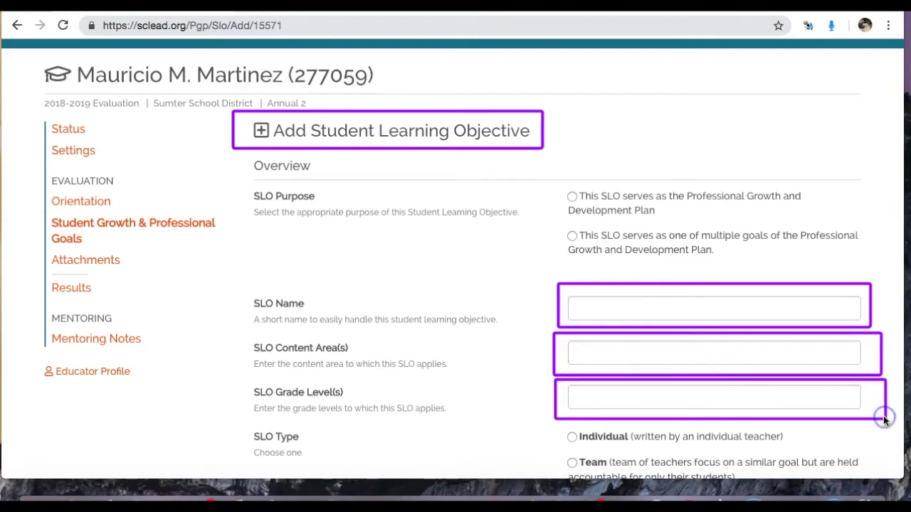
click(479, 381)
Step: Examine the SLO Type, SLO Approach and Interval of Instruction choices, down to the assessment date fields
scroll(479, 381, down, 4)
drag(490, 163, 564, 163)
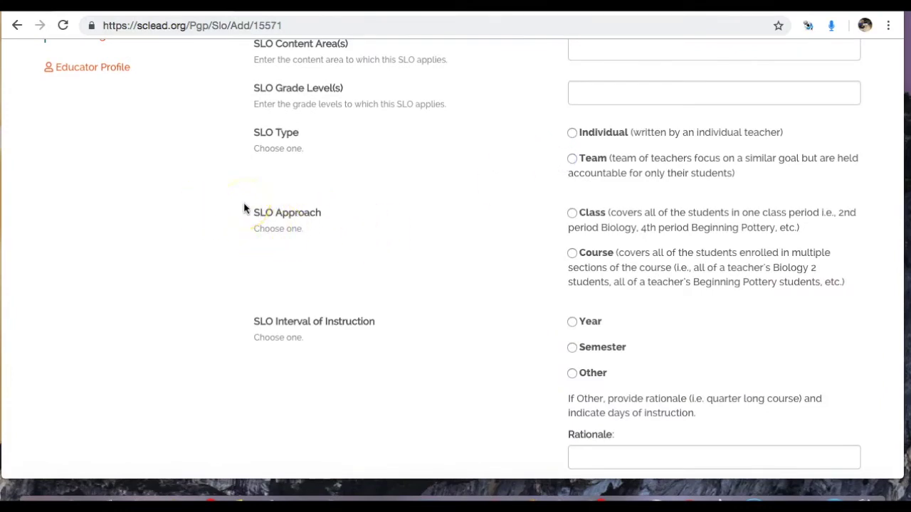
mouse_move(477, 220)
mouse_down()
mouse_move(541, 220)
mouse_move(559, 228)
mouse_move(571, 256)
mouse_move(563, 212)
mouse_up()
mouse_move(484, 351)
mouse_down()
mouse_move(565, 346)
mouse_move(565, 326)
mouse_move(559, 370)
mouse_up()
click(444, 349)
scroll(451, 346, down, 5)
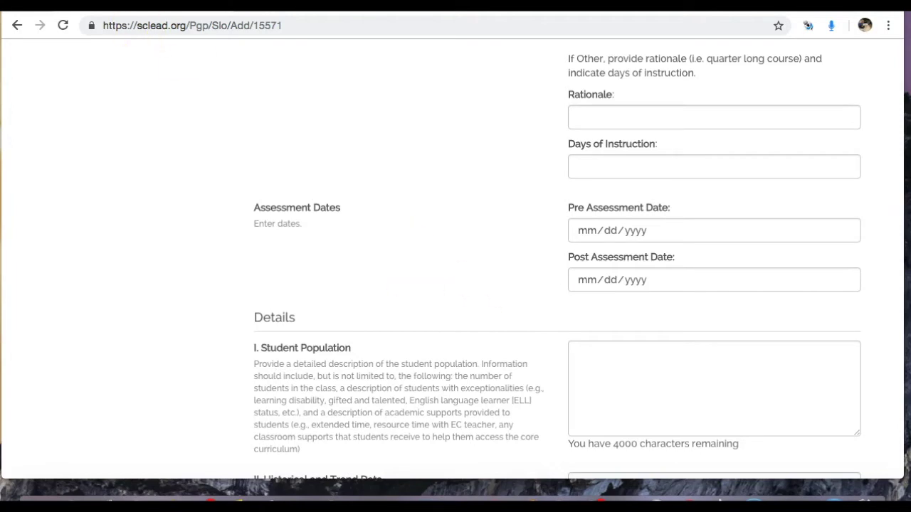
Step: Review the instructions and text fields for Student Population, Historical and Trend Data, and Baseline Data in the Details section
scroll(166, 206, down, 4)
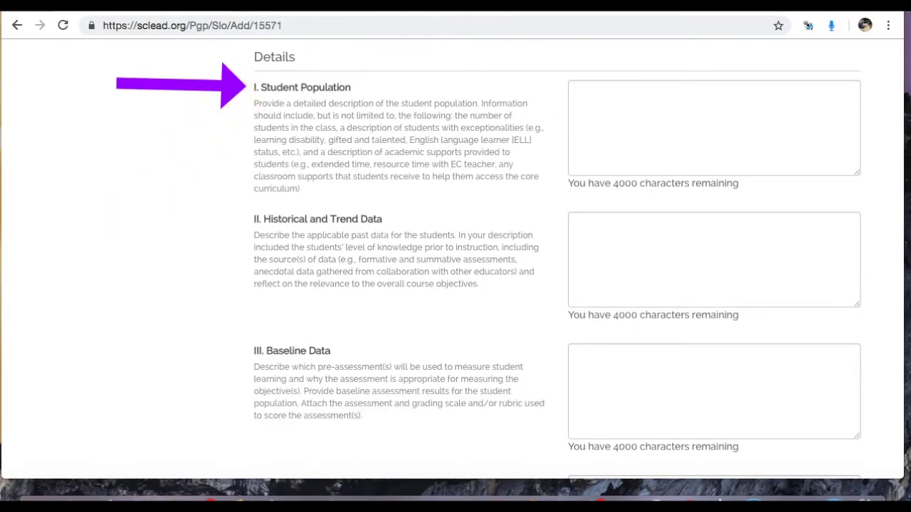
mouse_move(560, 74)
mouse_down()
mouse_move(645, 76)
mouse_move(864, 168)
mouse_move(869, 190)
mouse_up()
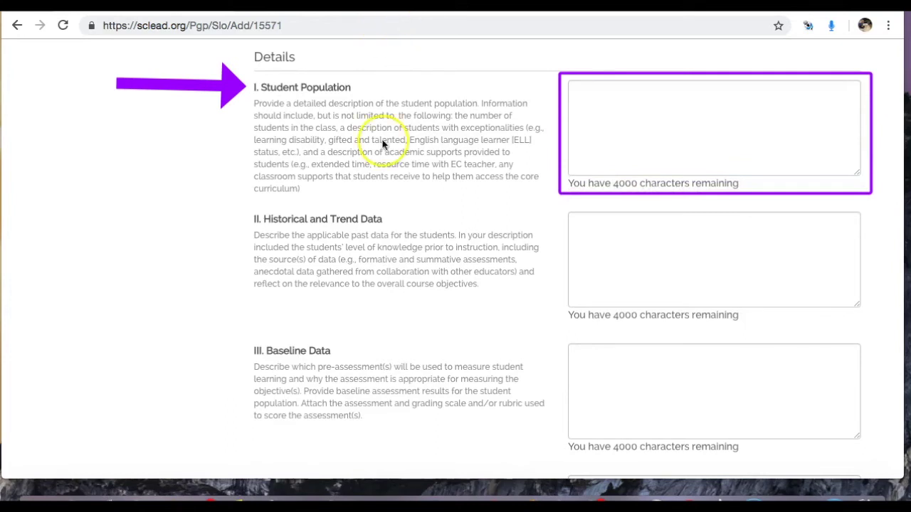
drag(111, 219, 249, 223)
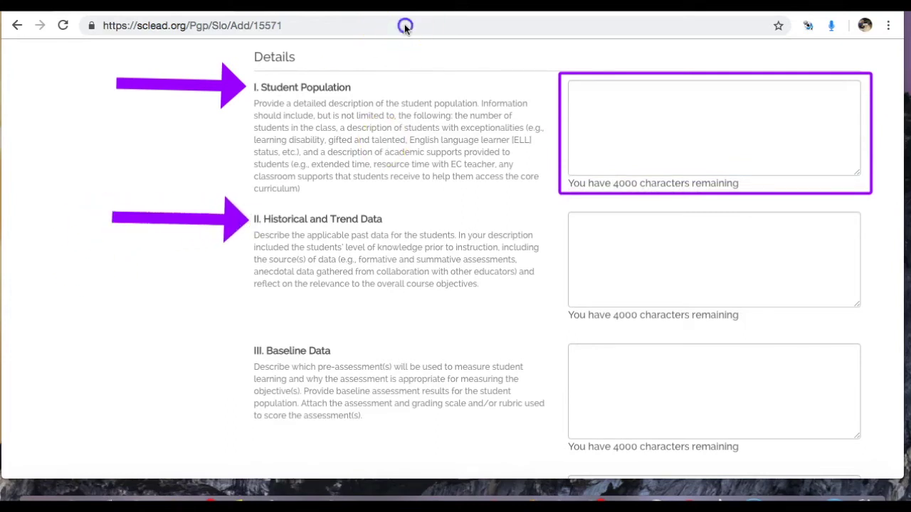
mouse_move(557, 205)
mouse_down()
mouse_move(592, 207)
mouse_move(887, 309)
mouse_move(887, 325)
mouse_move(871, 325)
mouse_up()
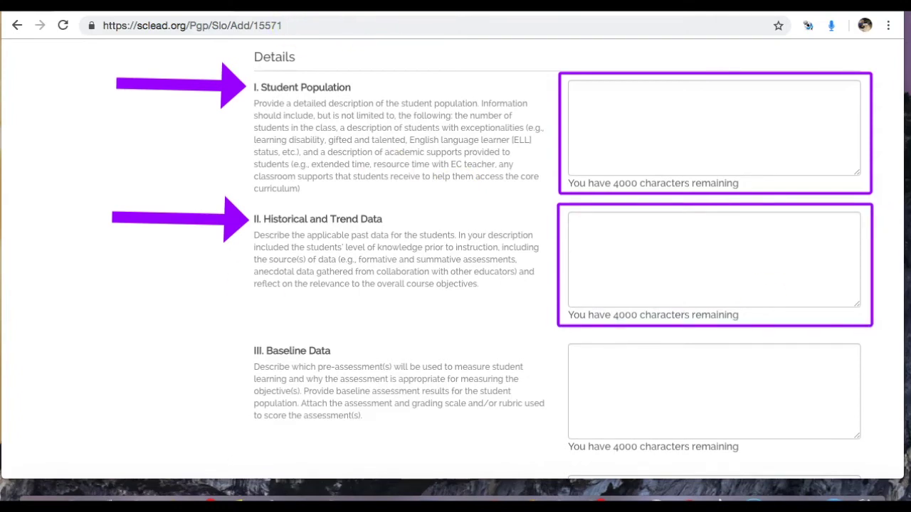
drag(119, 349, 246, 350)
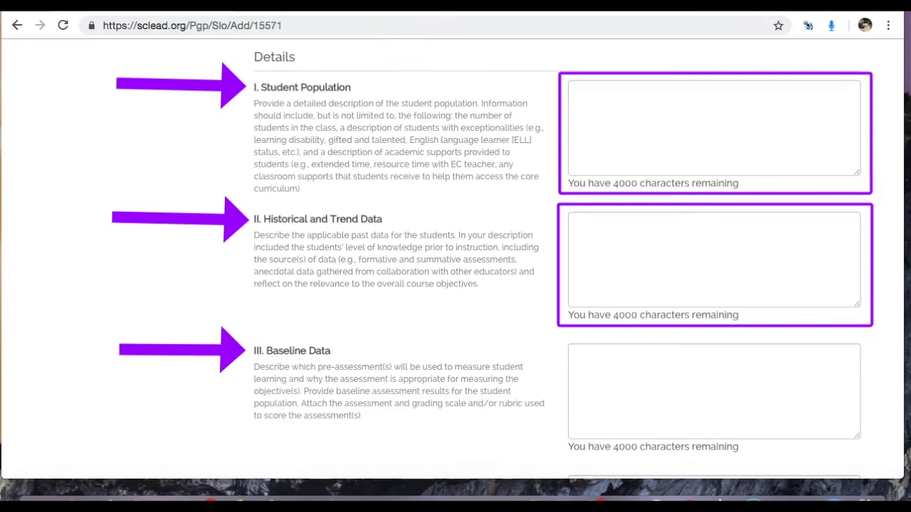
mouse_move(556, 338)
mouse_down()
mouse_move(795, 346)
mouse_move(886, 464)
mouse_move(874, 462)
mouse_up()
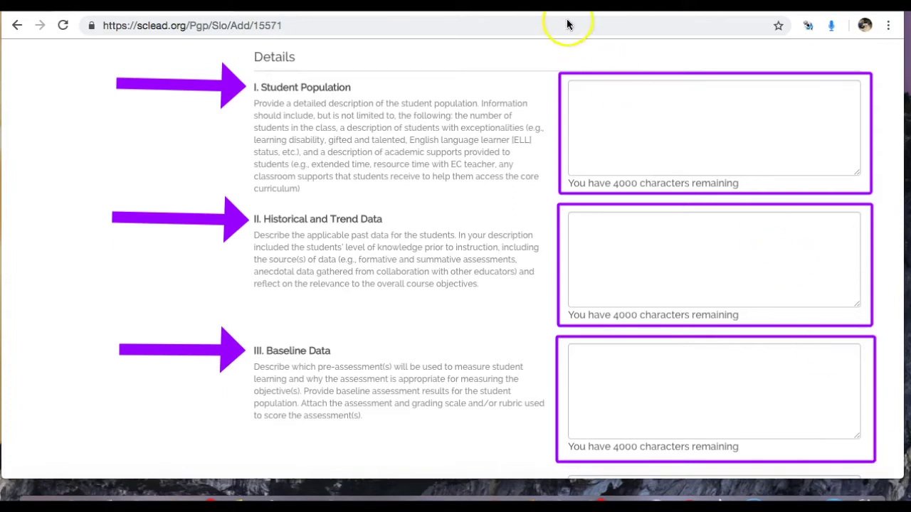
key(Escape)
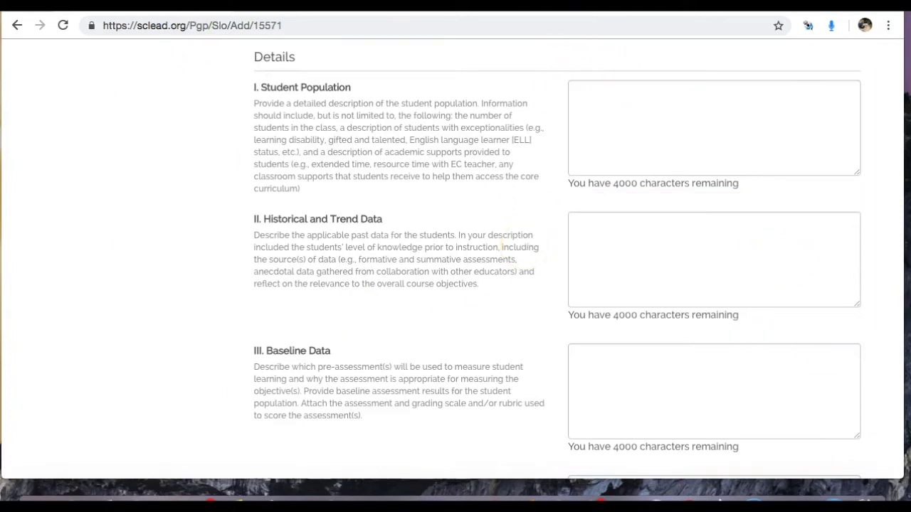
Step: Review the instructions and text fields for Post Assessment, Plan for Progress Monitoring, and Learning Goal (Objective)
scroll(152, 237, down, 6)
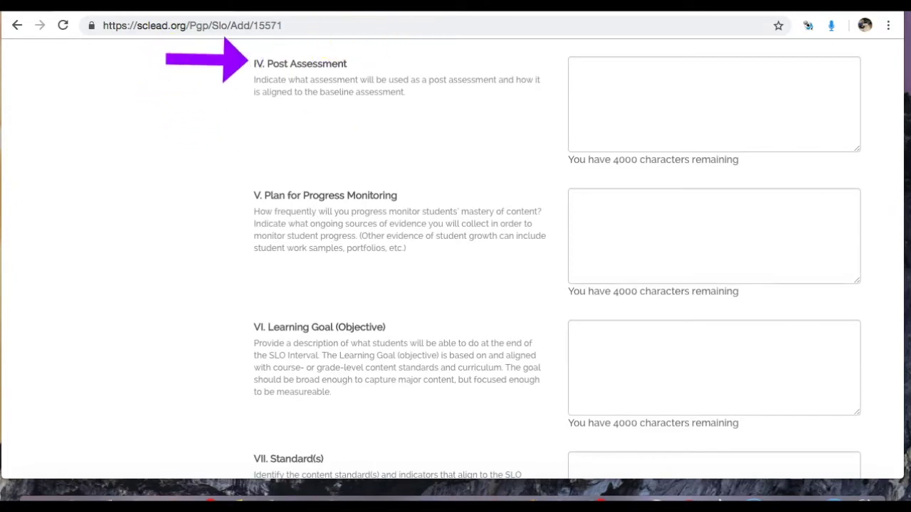
mouse_move(558, 43)
mouse_down()
mouse_move(755, 63)
mouse_move(877, 172)
mouse_up()
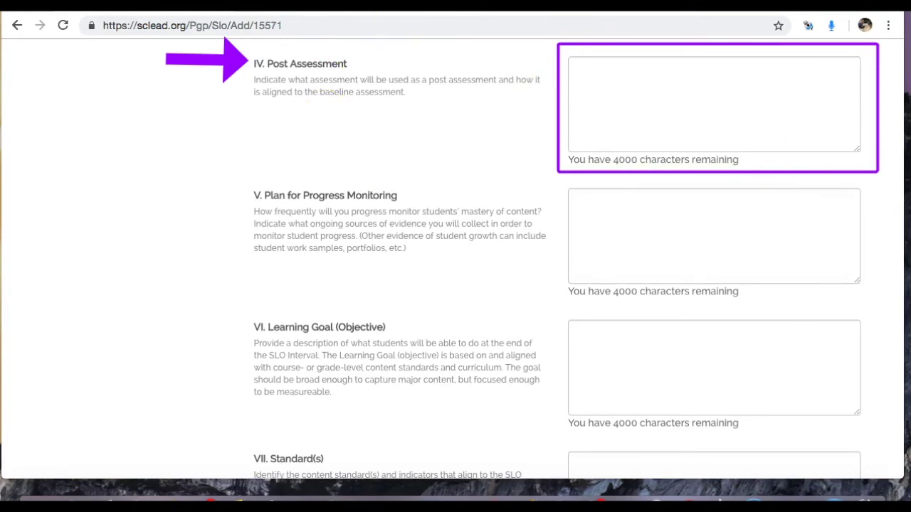
drag(149, 189, 246, 198)
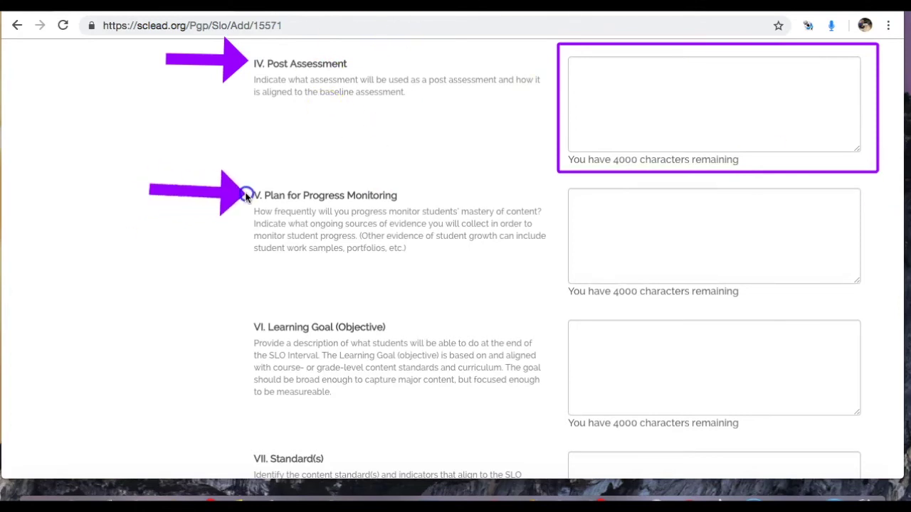
mouse_move(555, 182)
mouse_down()
mouse_move(878, 266)
mouse_move(880, 304)
mouse_up()
click(230, 325)
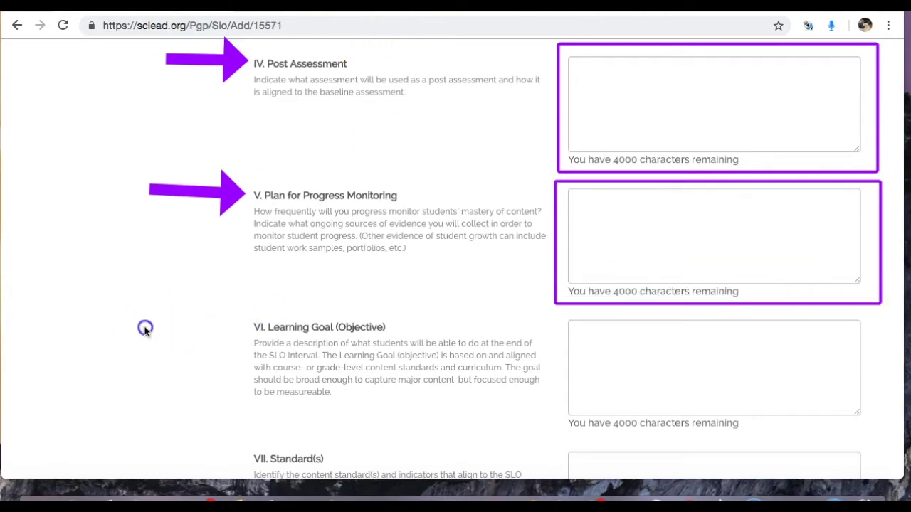
drag(144, 325, 247, 331)
click(409, 37)
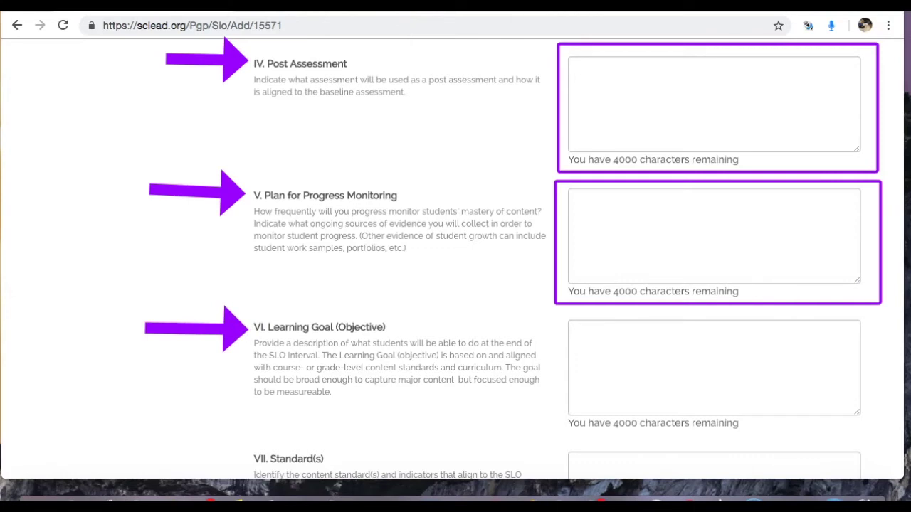
mouse_move(553, 315)
mouse_down()
mouse_move(871, 365)
mouse_move(877, 439)
mouse_up()
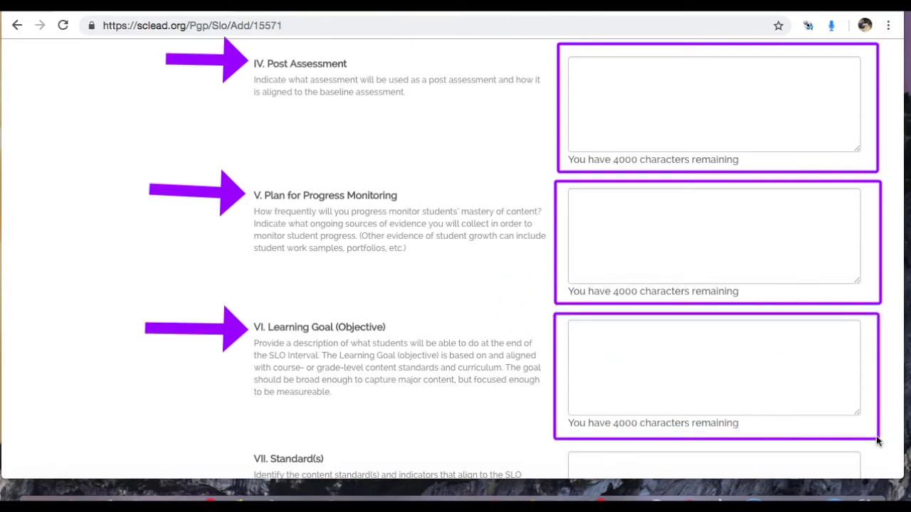
click(564, 37)
click(93, 76)
click(145, 278)
Step: Examine the Standard(s) field and parts A and B of Growth Targets, including the Tiered, Individual and Targeted options
scroll(144, 280, down, 4)
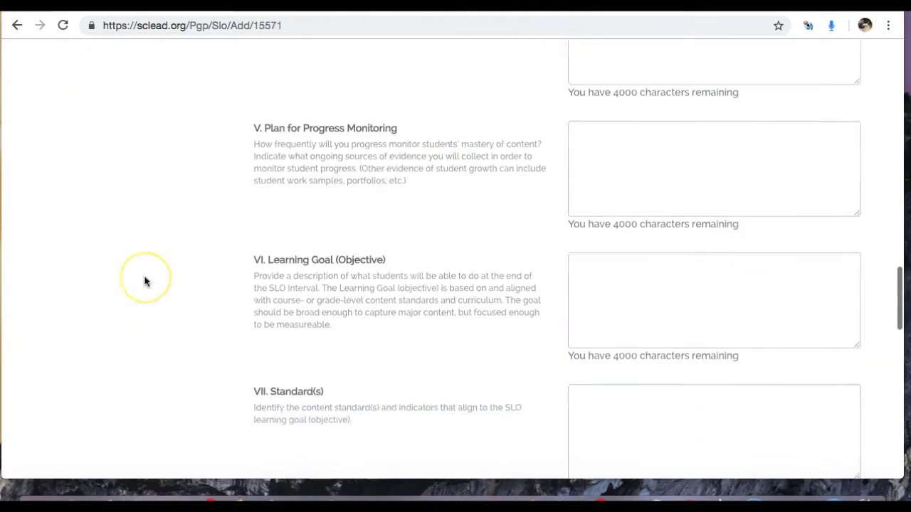
scroll(145, 282, down, 2)
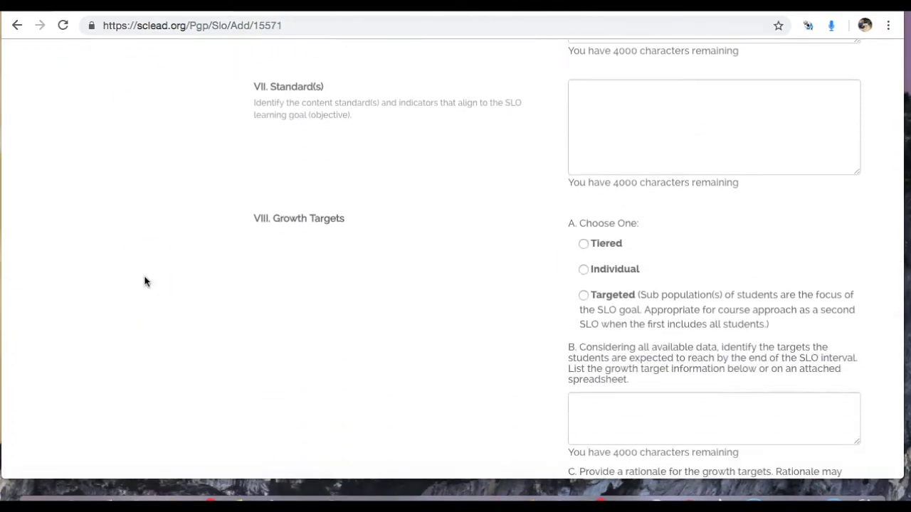
scroll(144, 282, down, 1)
scroll(145, 282, up, 1)
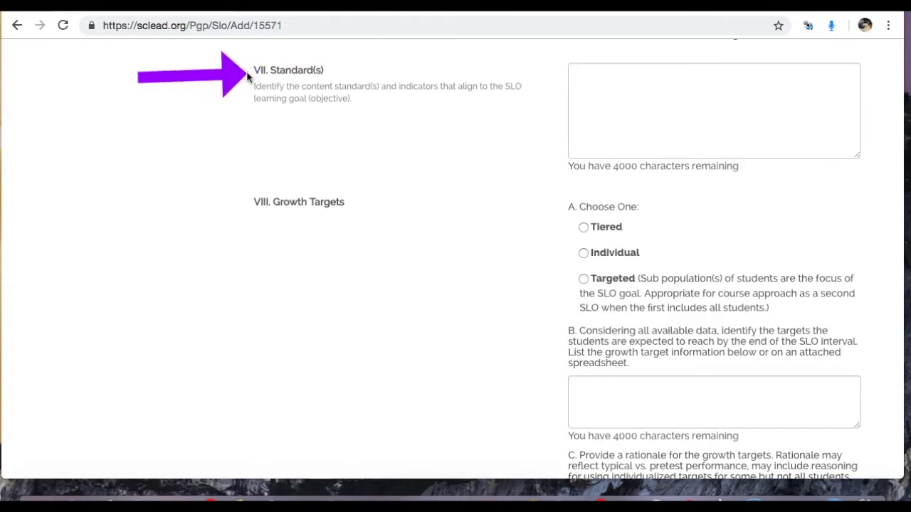
drag(552, 51, 871, 178)
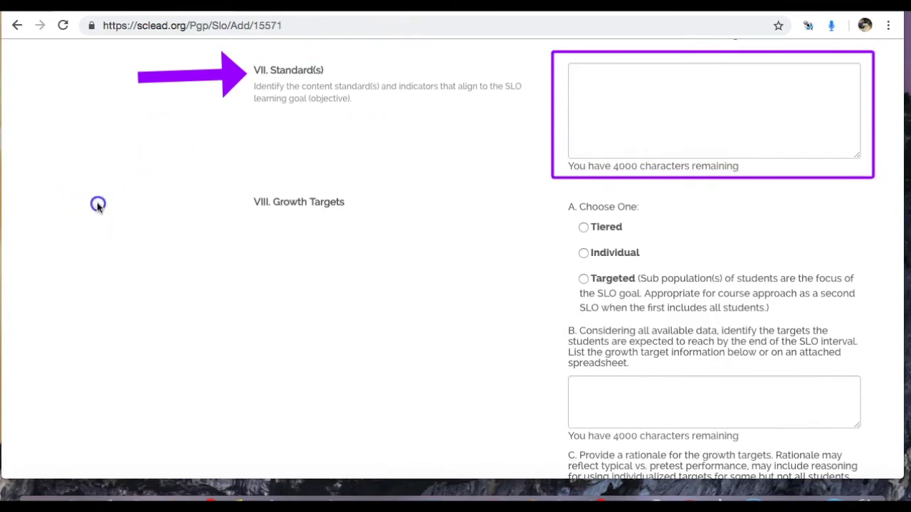
drag(98, 204, 244, 202)
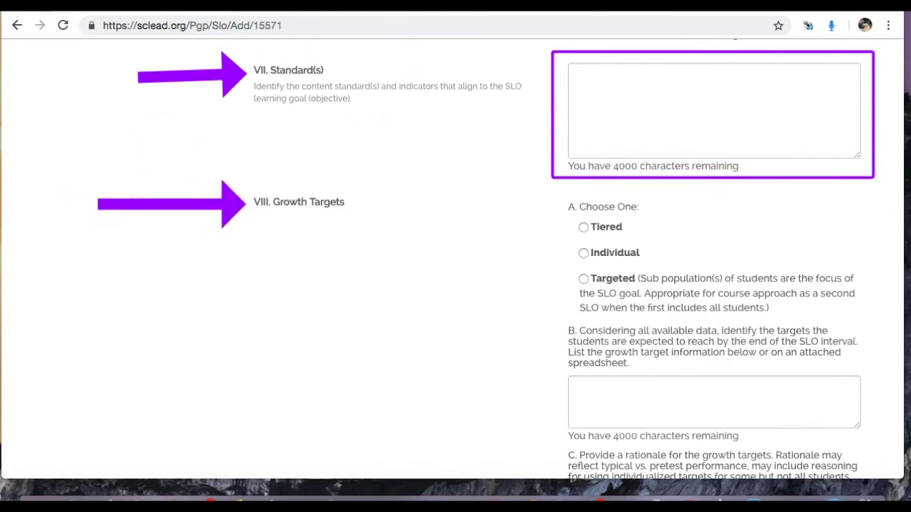
mouse_move(546, 188)
mouse_down()
mouse_move(714, 207)
mouse_move(840, 275)
mouse_move(871, 315)
mouse_up()
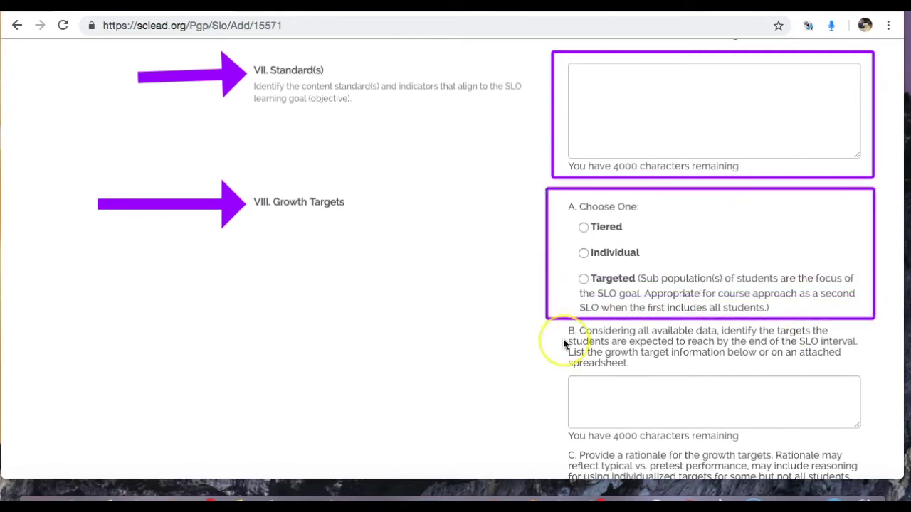
mouse_move(543, 325)
mouse_down()
mouse_move(747, 335)
mouse_move(883, 434)
mouse_move(884, 444)
mouse_move(876, 446)
mouse_up()
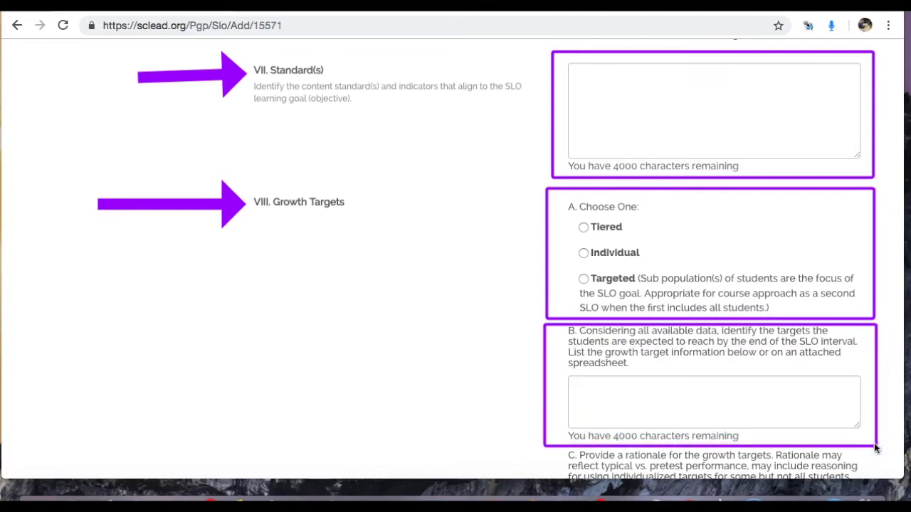
key(Escape)
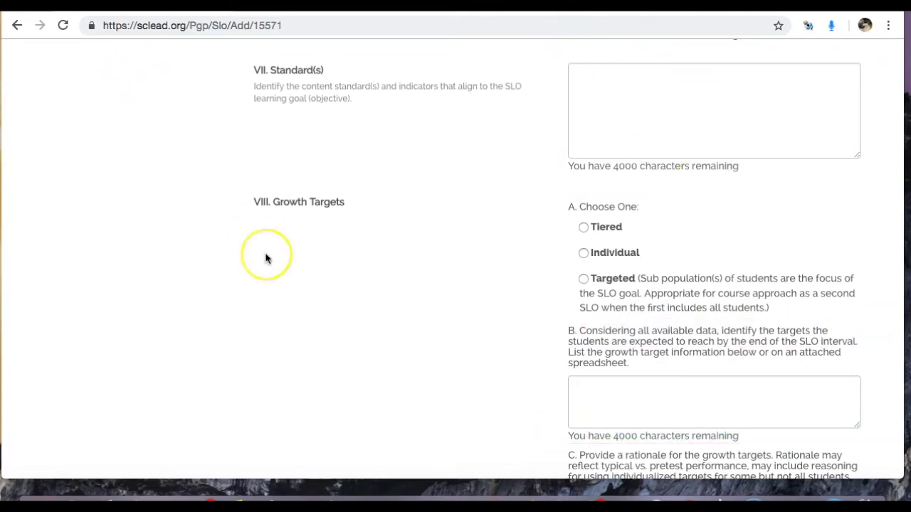
Step: Review part C of Growth Targets on the rationale and part A of Instructional Strategies on instructional practices
scroll(266, 259, down, 6)
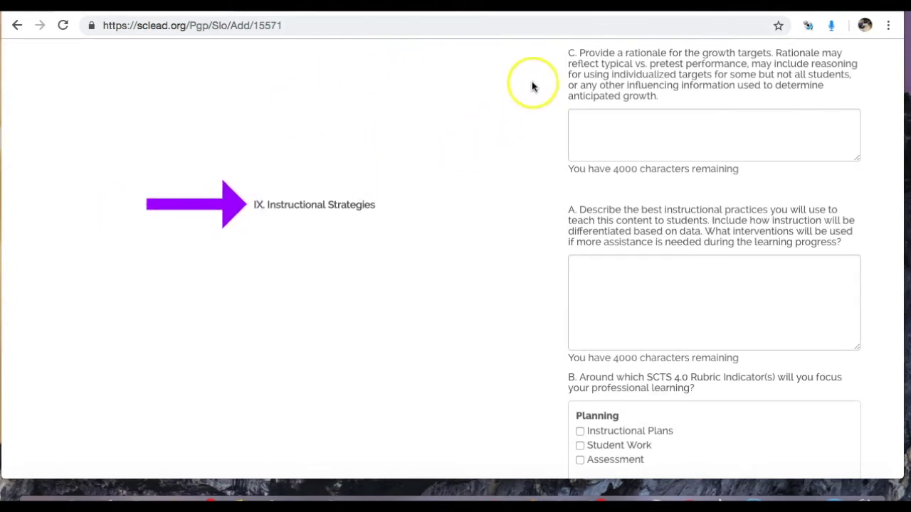
mouse_move(543, 43)
mouse_down()
mouse_move(850, 63)
mouse_move(886, 184)
mouse_up()
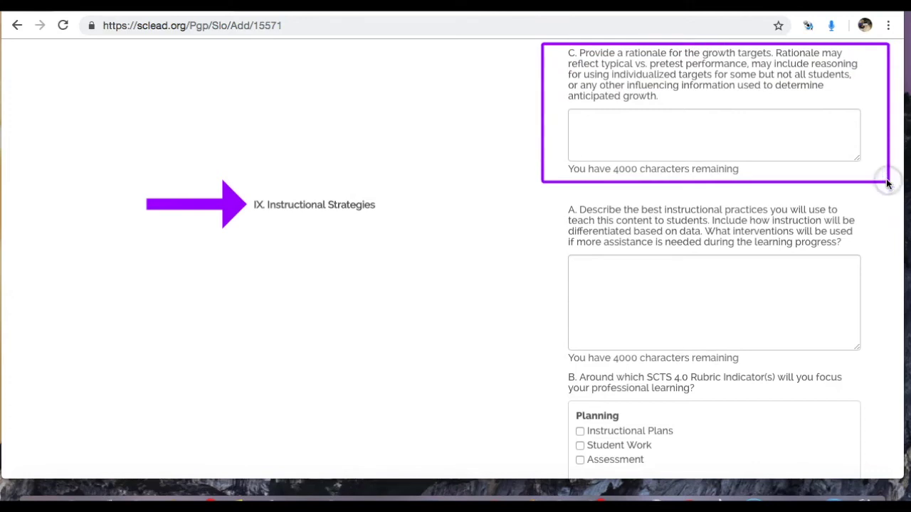
mouse_move(543, 190)
mouse_down()
mouse_move(887, 292)
mouse_move(889, 369)
mouse_up()
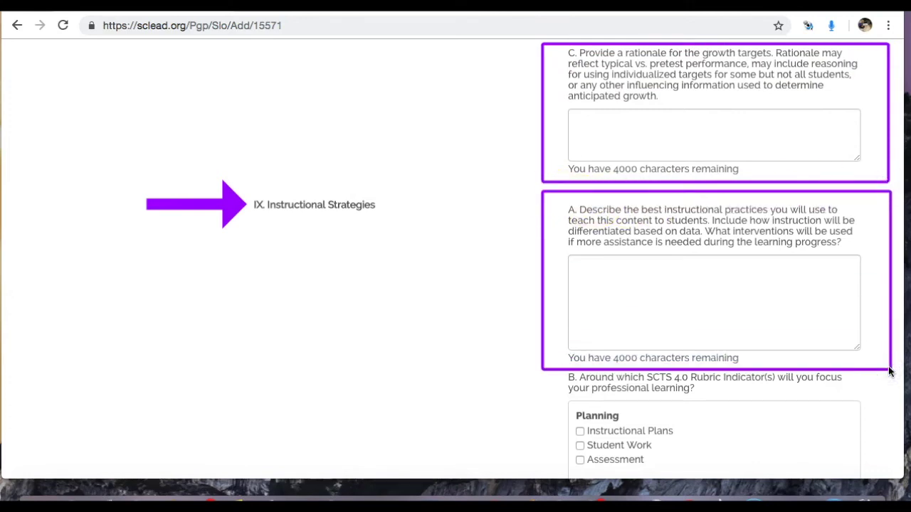
click(81, 53)
Step: Examine the SCTS 4.0 Rubric Indicator choices in part B of Instructional Strategies, from Planning to Professionalism, and the option to save the form
scroll(287, 249, down, 1)
scroll(287, 249, down, 3)
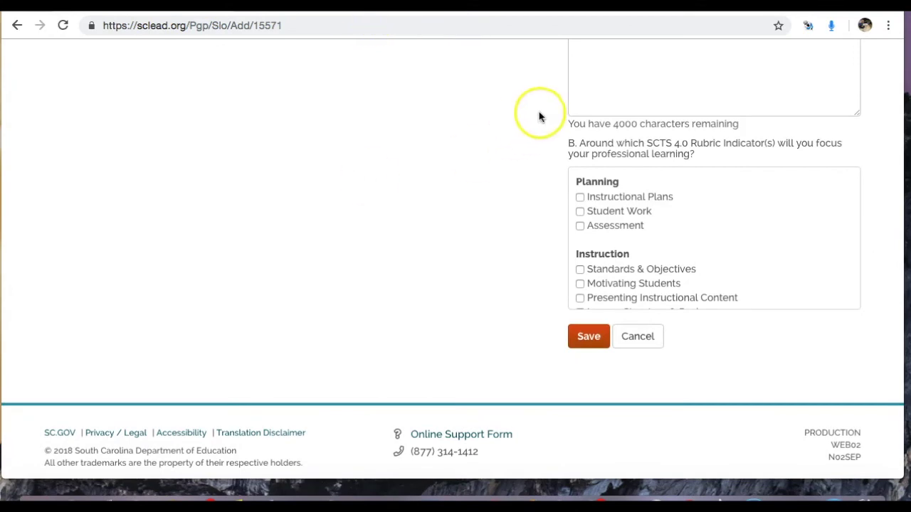
mouse_move(545, 131)
mouse_down()
mouse_move(865, 202)
mouse_move(880, 316)
mouse_up()
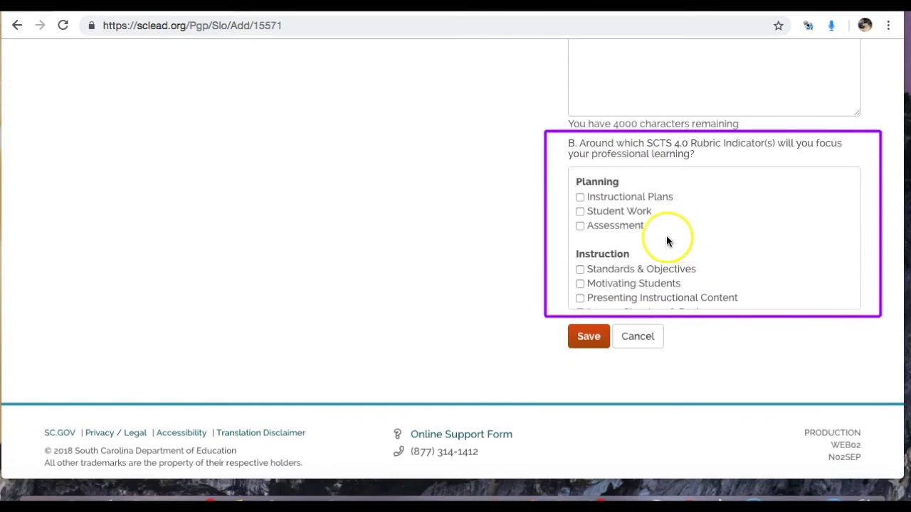
drag(805, 177, 808, 292)
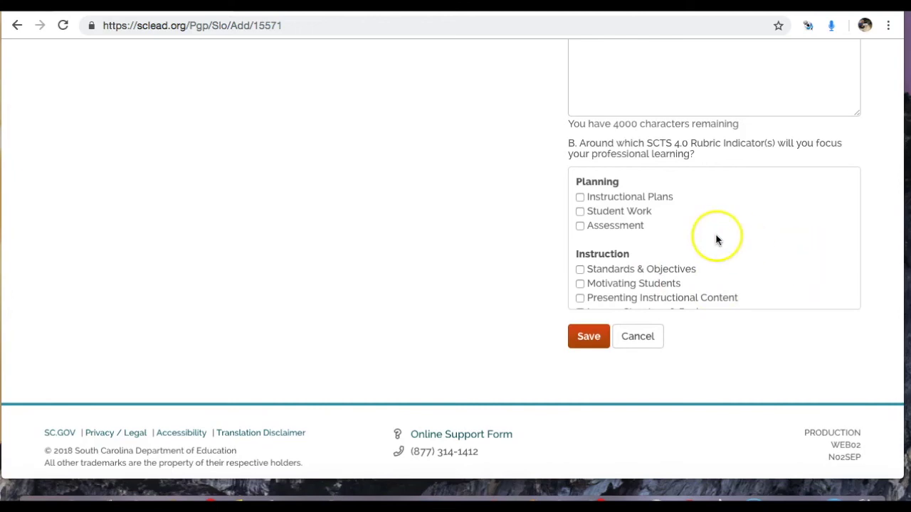
scroll(716, 241, down, 5)
scroll(711, 243, down, 3)
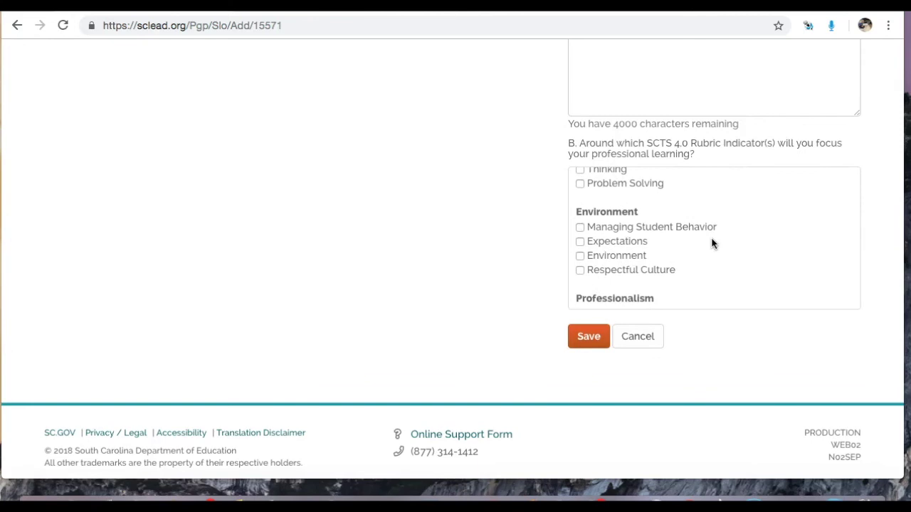
scroll(711, 242, down, 8)
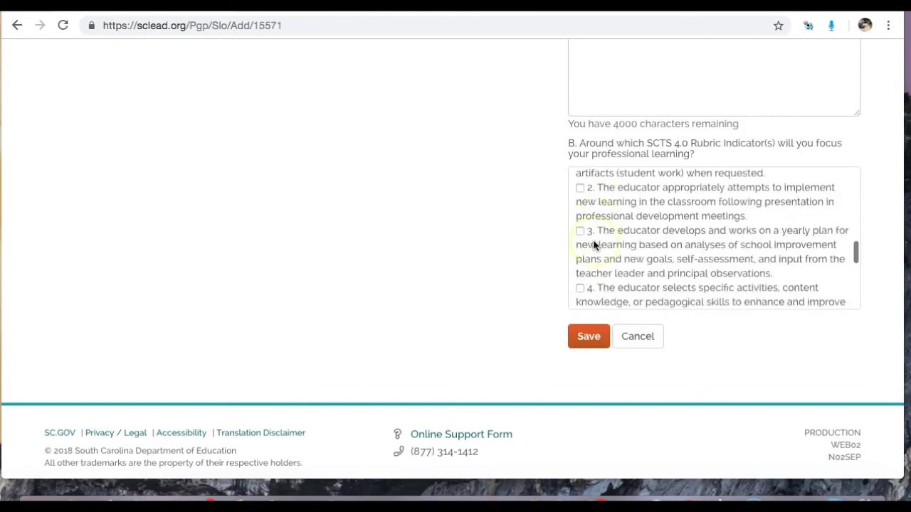
scroll(595, 245, down, 2)
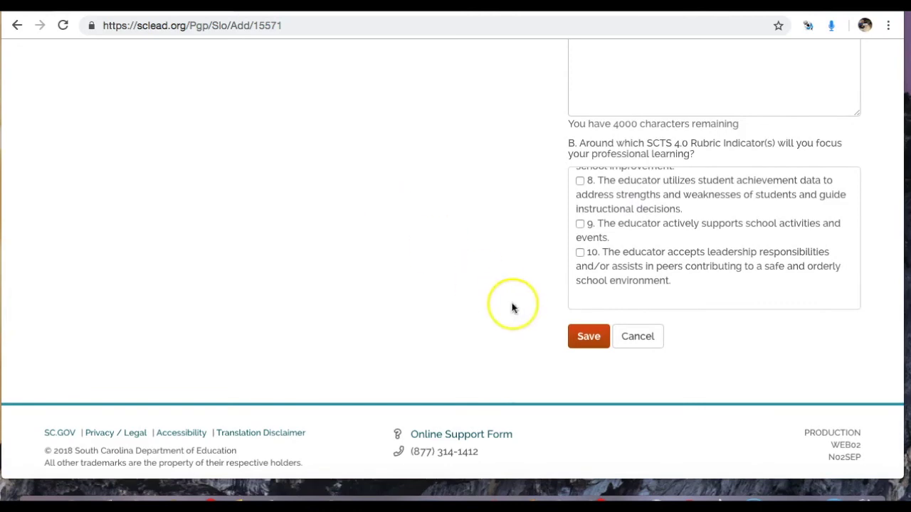
mouse_move(570, 316)
mouse_down()
mouse_move(631, 335)
mouse_move(633, 349)
mouse_up()
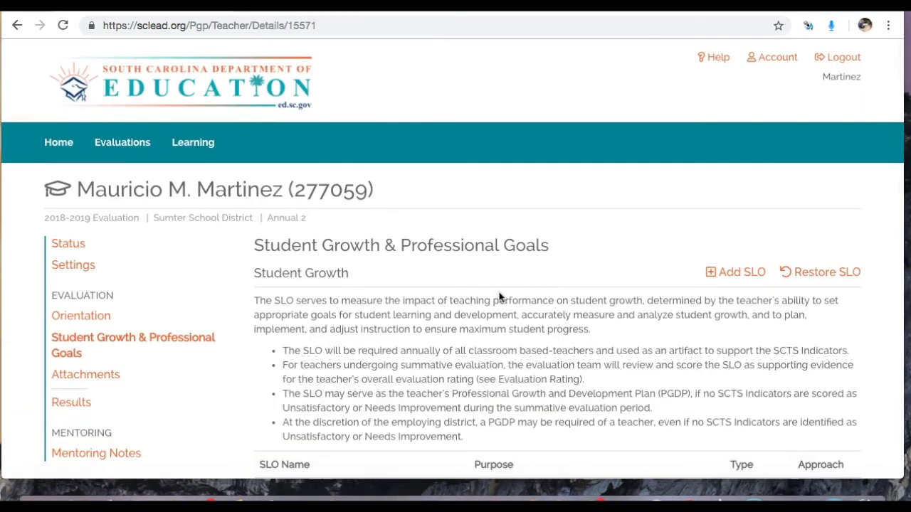
Step: Open the existing Spanish II SLO and review its Preliminary Conference entries from SLO Purpose through Historical and Trend Data
scroll(499, 298, down, 3)
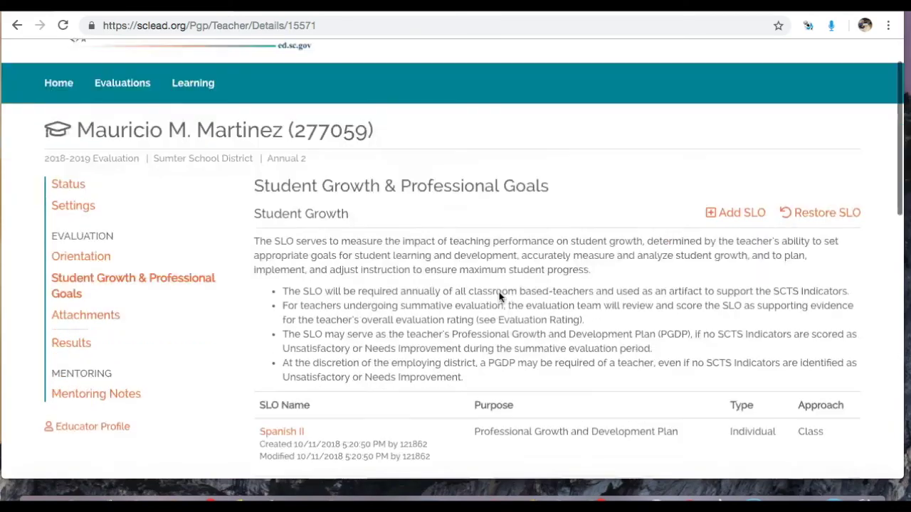
click(277, 285)
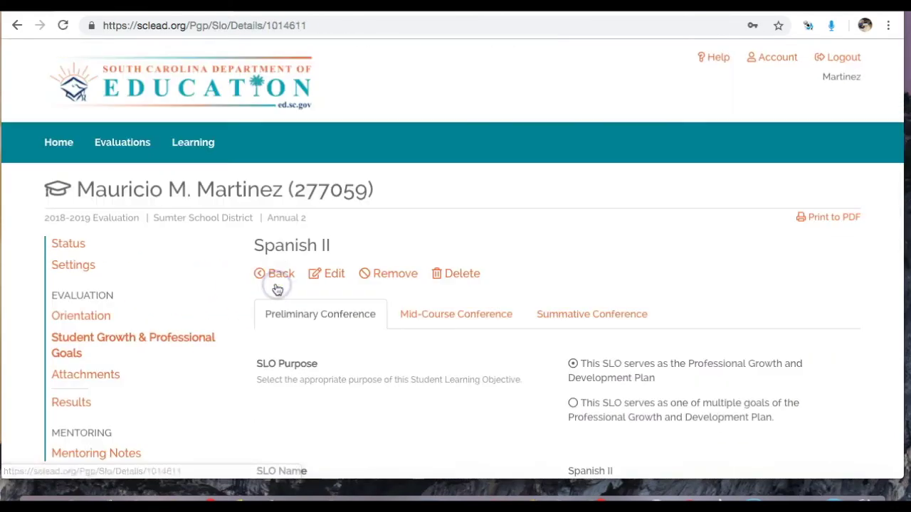
scroll(240, 142, down, 2)
scroll(569, 386, down, 6)
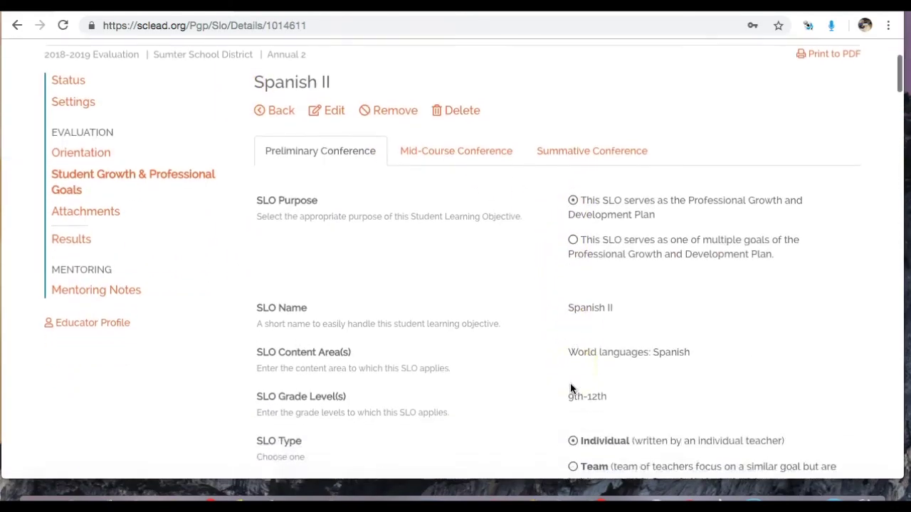
scroll(570, 384, down, 6)
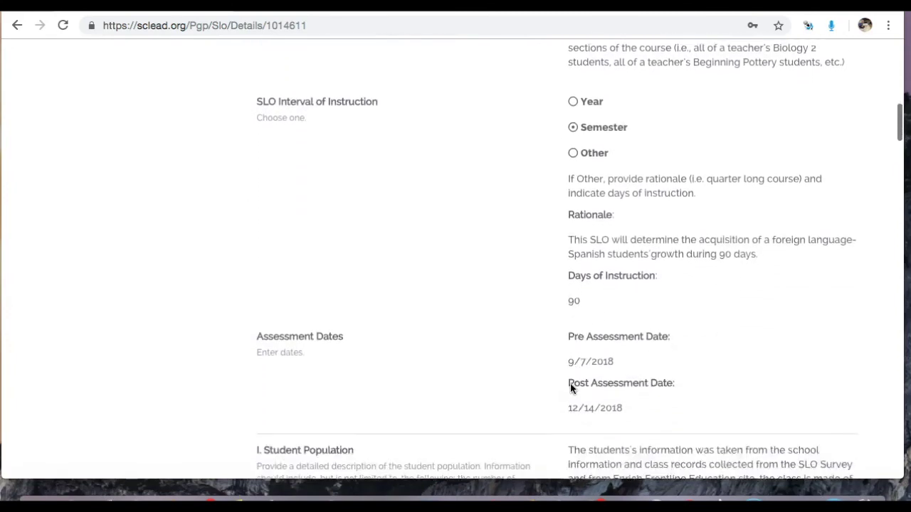
scroll(570, 383, down, 3)
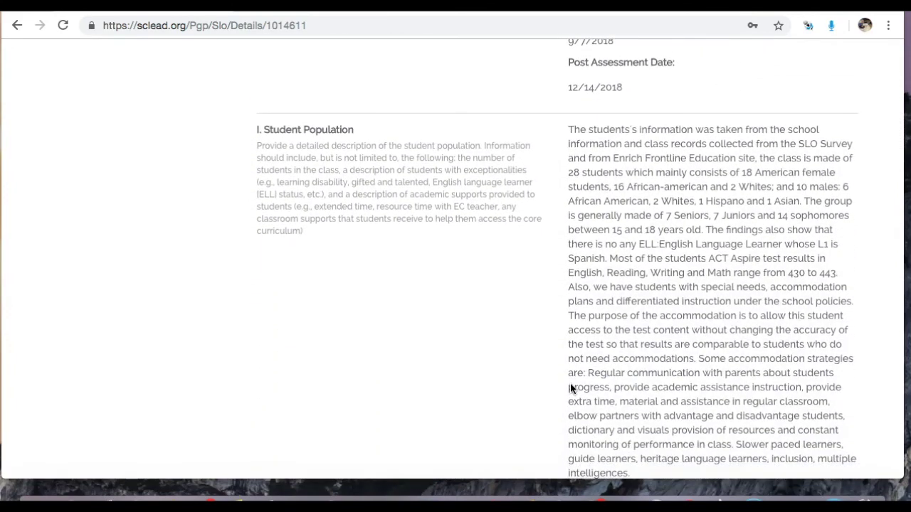
scroll(570, 383, down, 5)
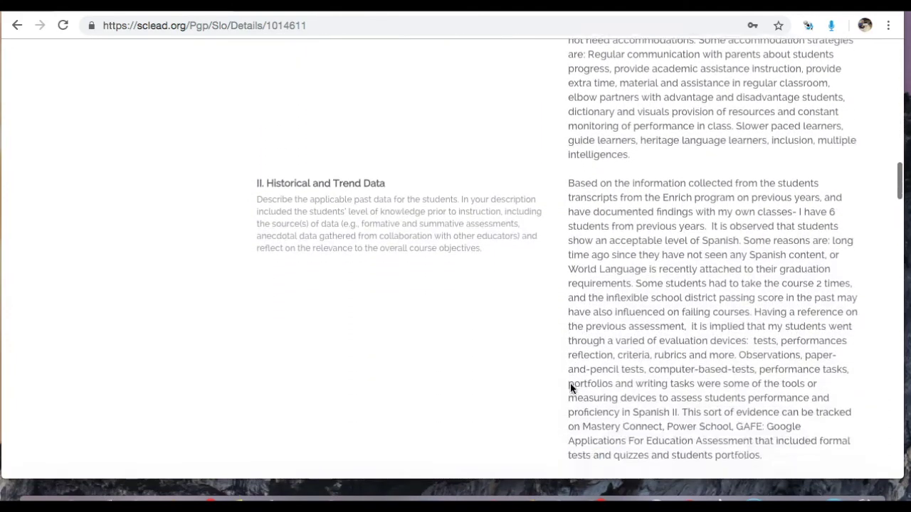
Step: Review the completed Spanish II entries from Baseline Data through Growth Targets and part A of Instructional Strategies
scroll(589, 240, down, 9)
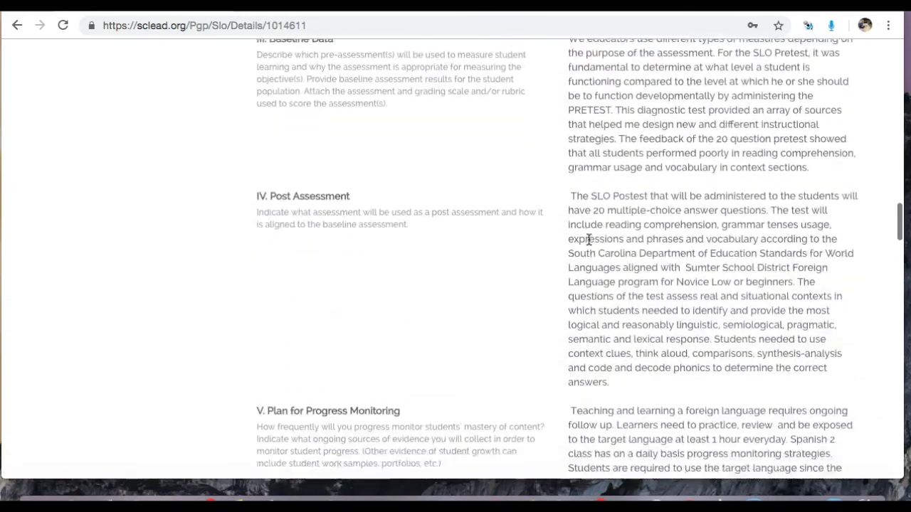
scroll(589, 240, down, 5)
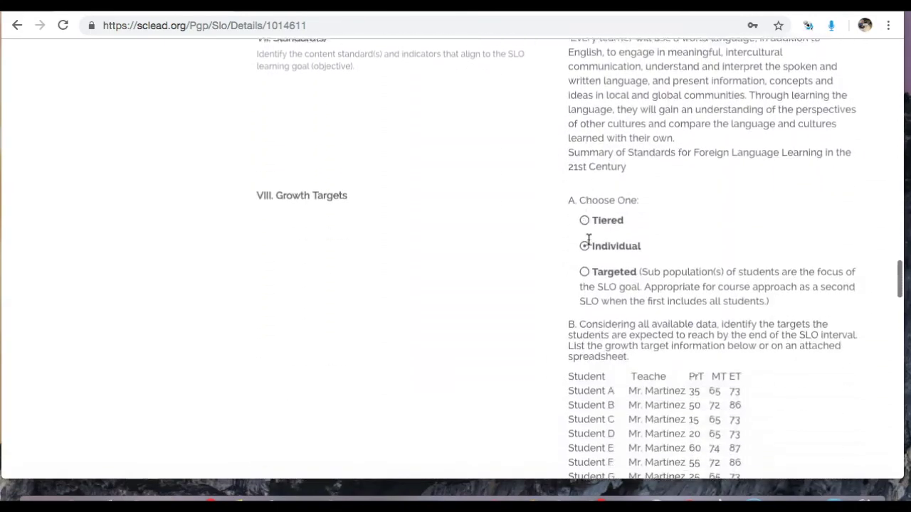
scroll(589, 240, down, 3)
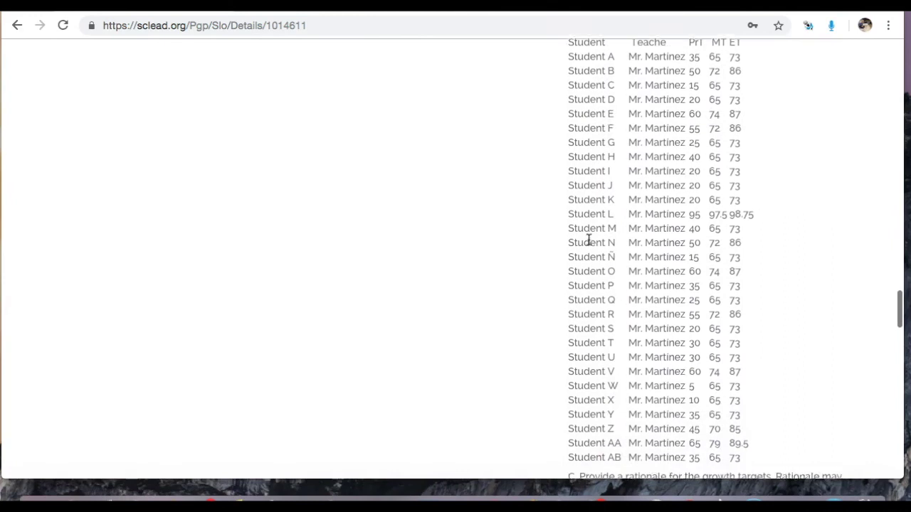
scroll(589, 240, down, 4)
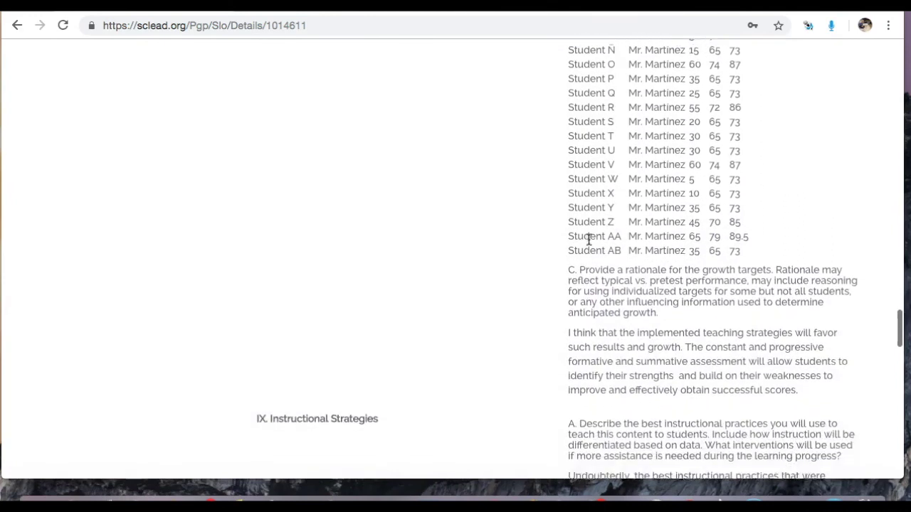
scroll(588, 240, down, 7)
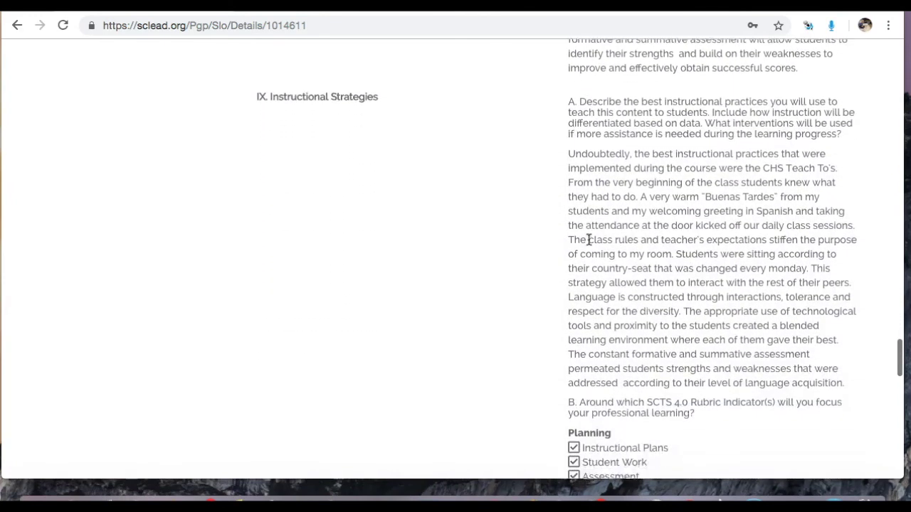
Step: Review the selected rubric indicators and the SLO Preliminary Conference Signatures of the Spanish II SLO
scroll(589, 240, down, 4)
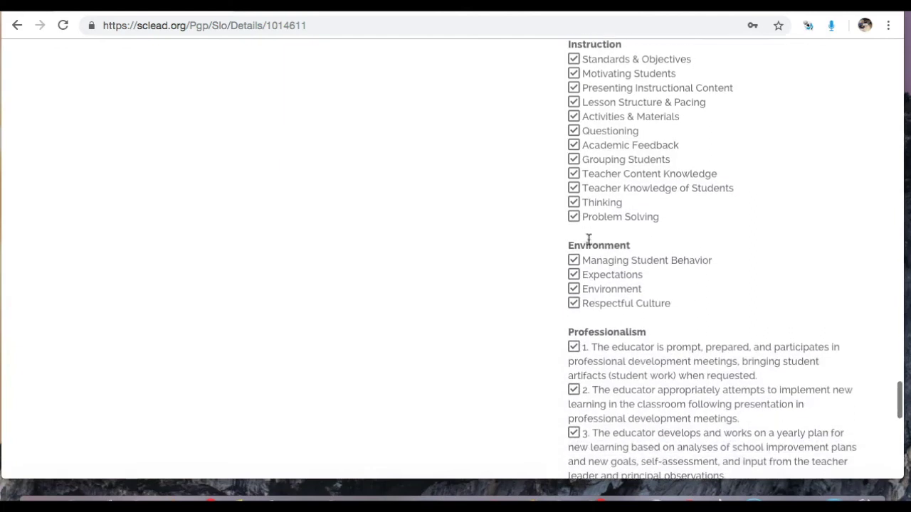
scroll(588, 240, down, 4)
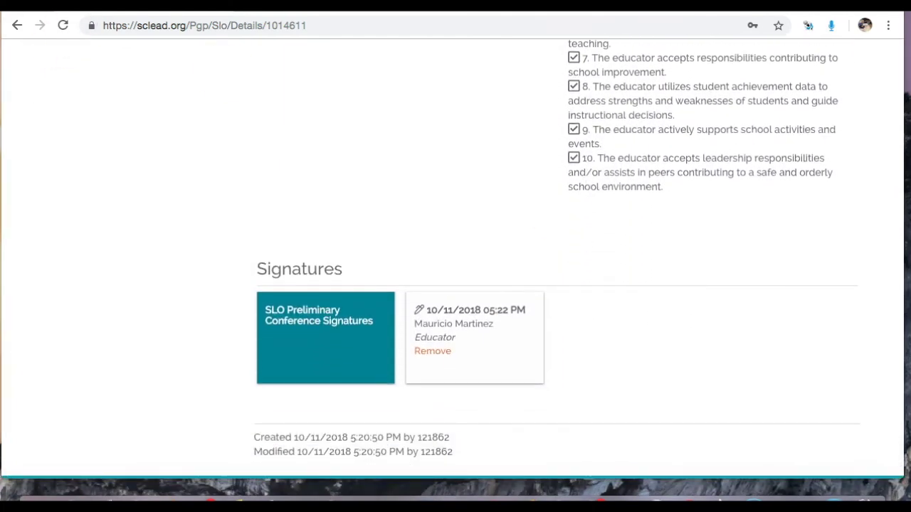
mouse_move(215, 235)
mouse_down()
mouse_move(403, 240)
mouse_move(582, 412)
mouse_up()
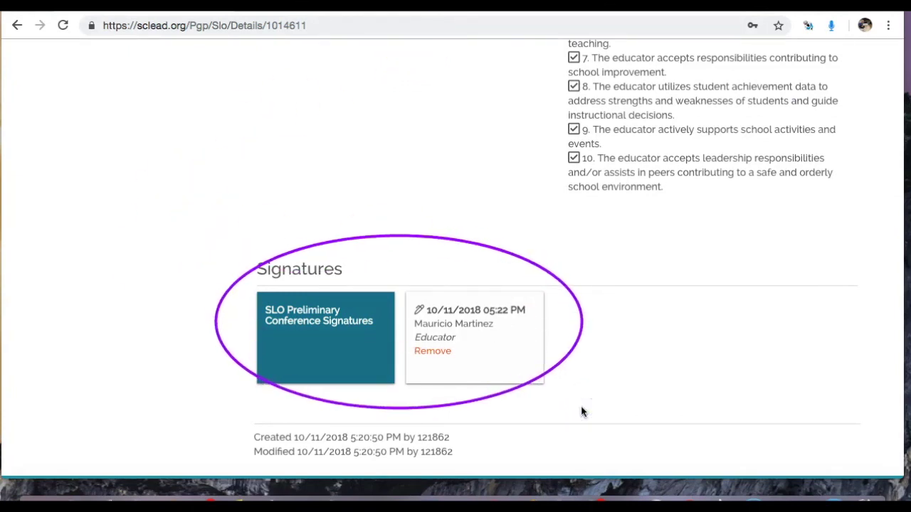